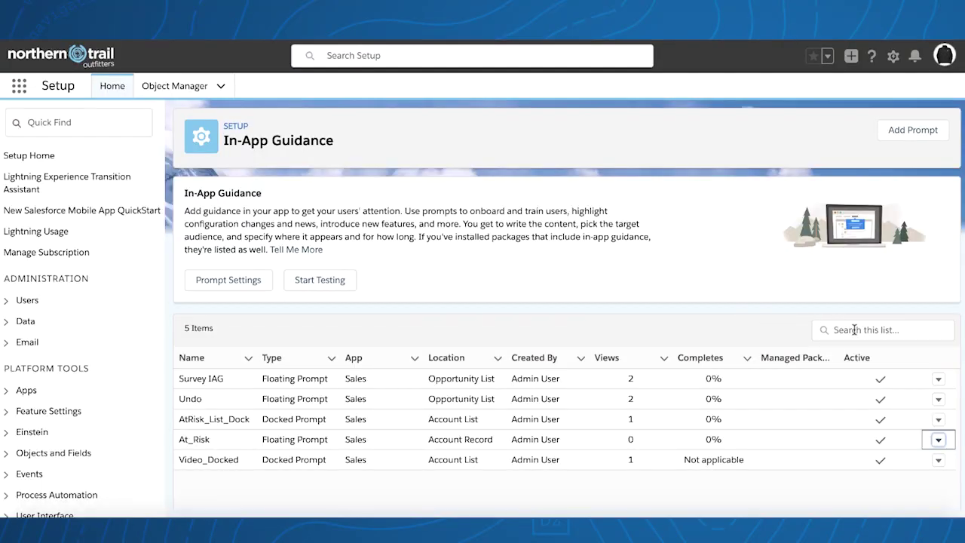
Search the prompt list for "risk" and clear the search
left_click(858, 329)
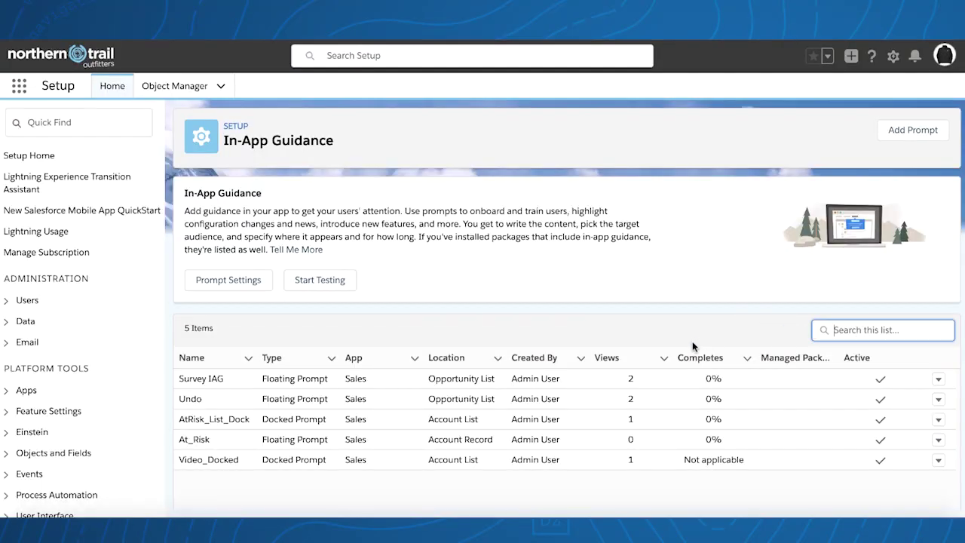
type("risk")
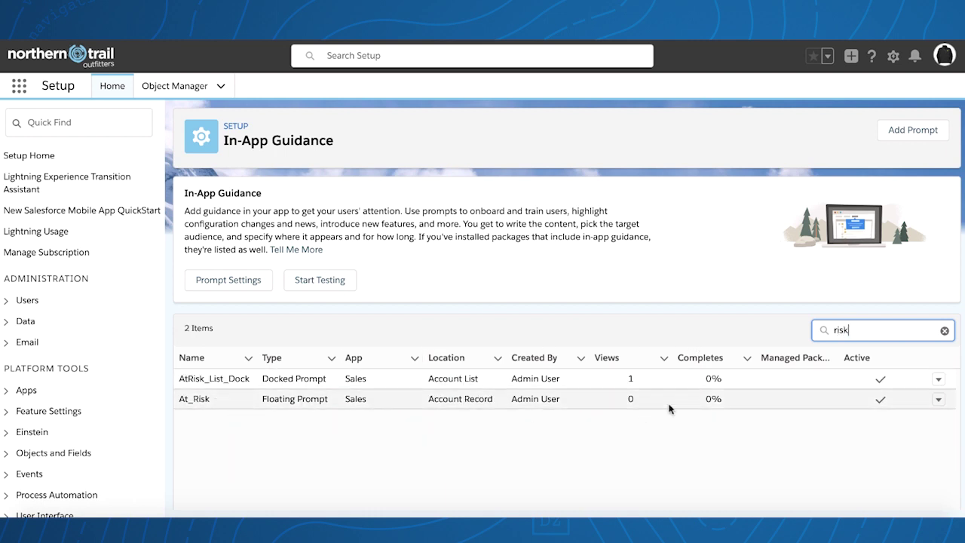
left_click(945, 330)
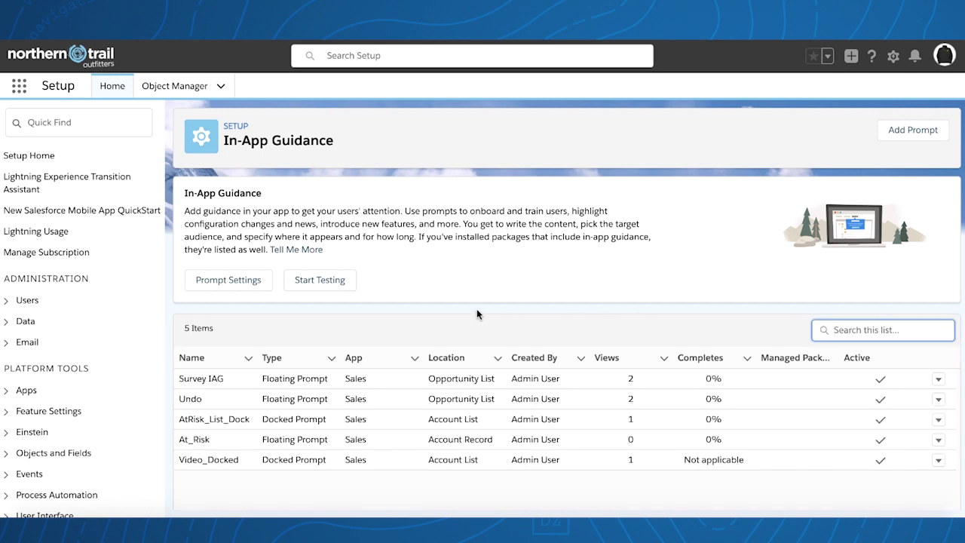
Set a custom delay between prompts of 0 hours in the Prompt Settings and save the change
left_click(224, 282)
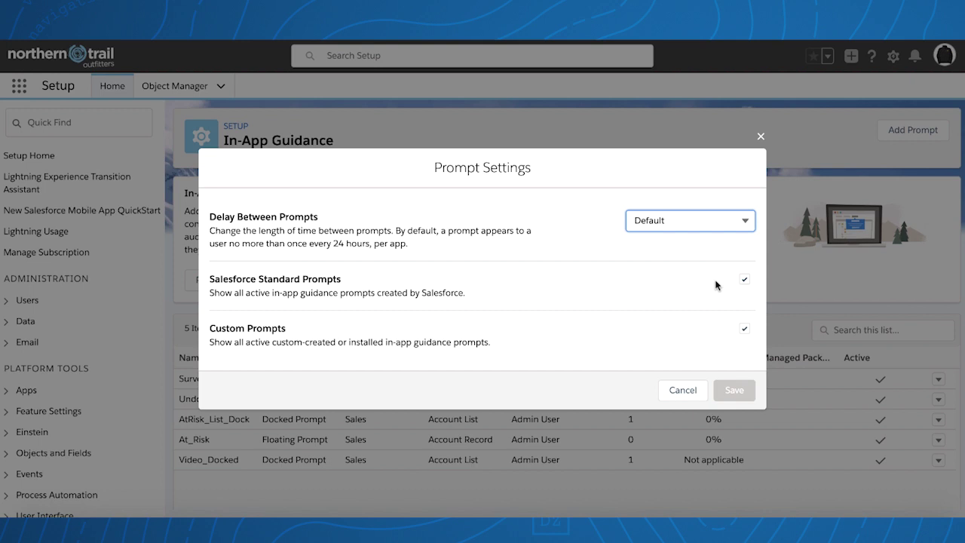
left_click(717, 218)
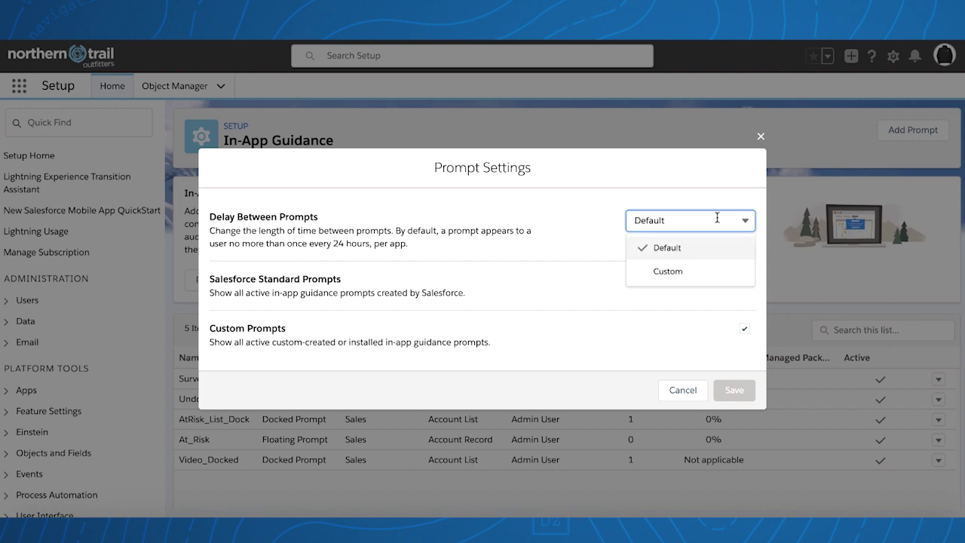
left_click(668, 271)
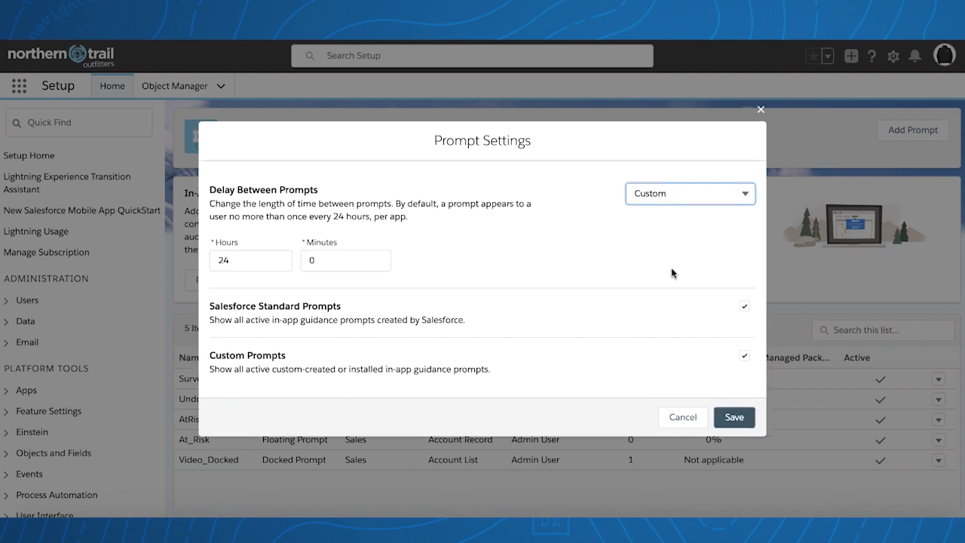
left_click(237, 260)
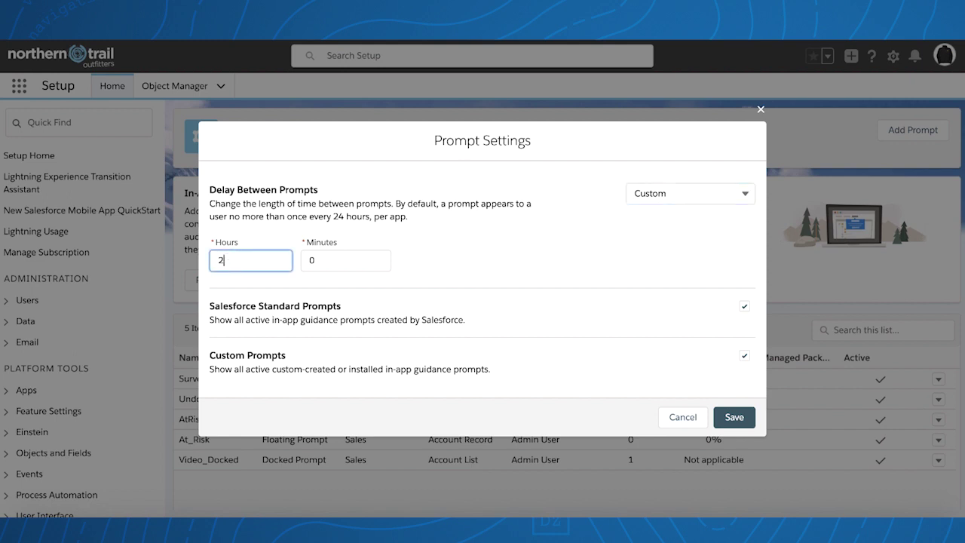
key("BackSpace")
type("0")
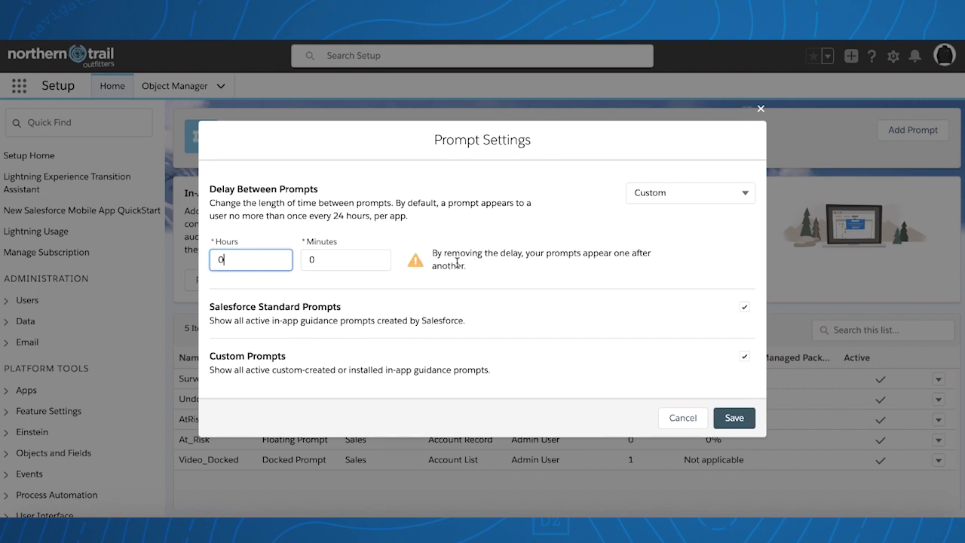
left_click(679, 418)
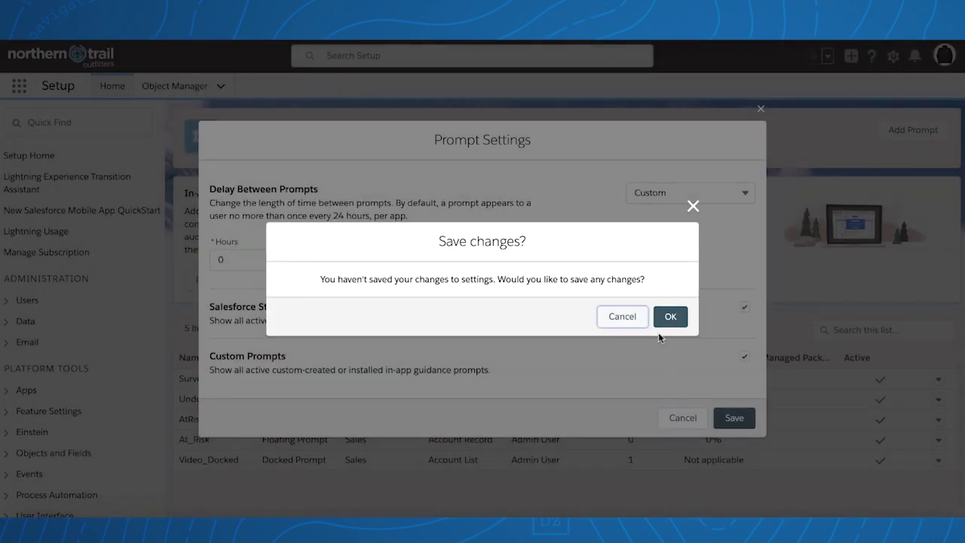
left_click(668, 315)
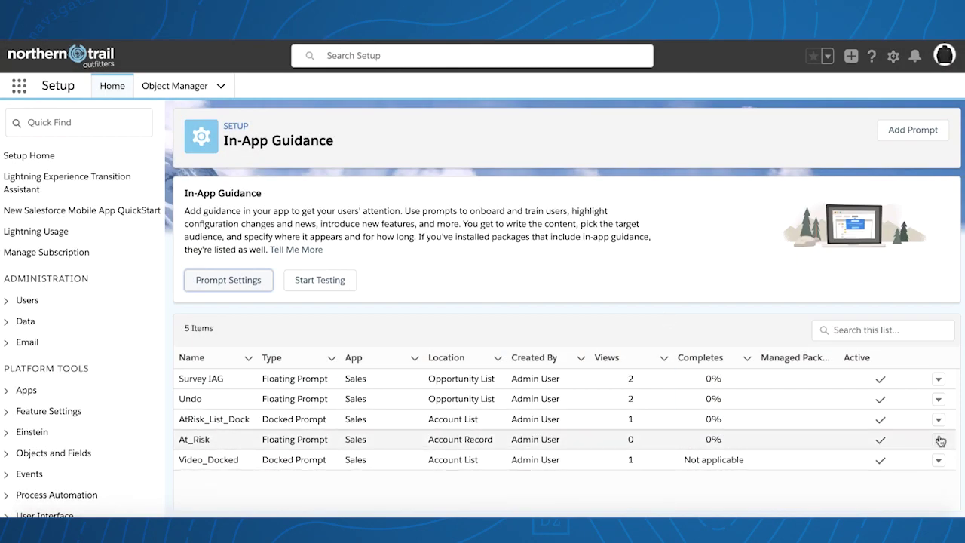
Open the At_Risk floating prompt for editing and advance past its type and position to the profile options
left_click(938, 440)
left_click(894, 301)
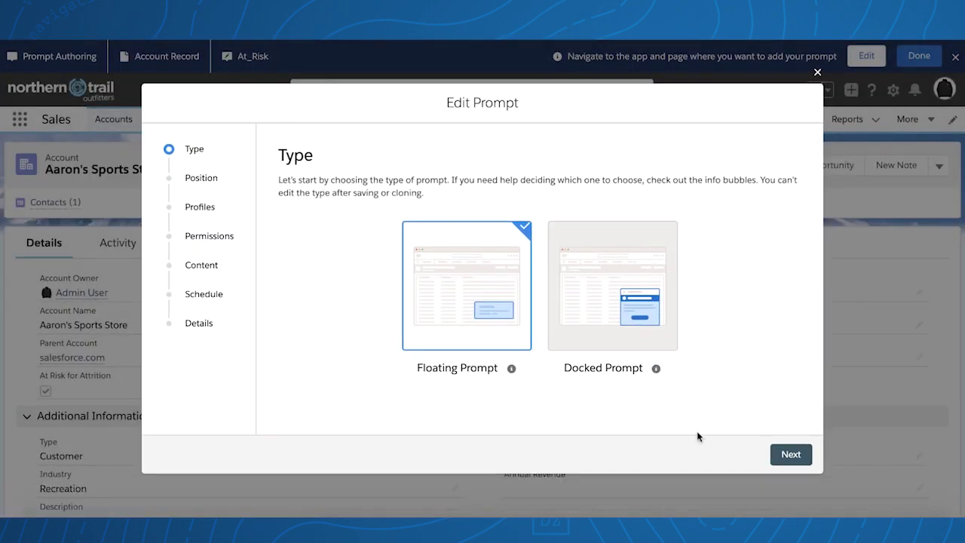
left_click(790, 454)
left_click(791, 454)
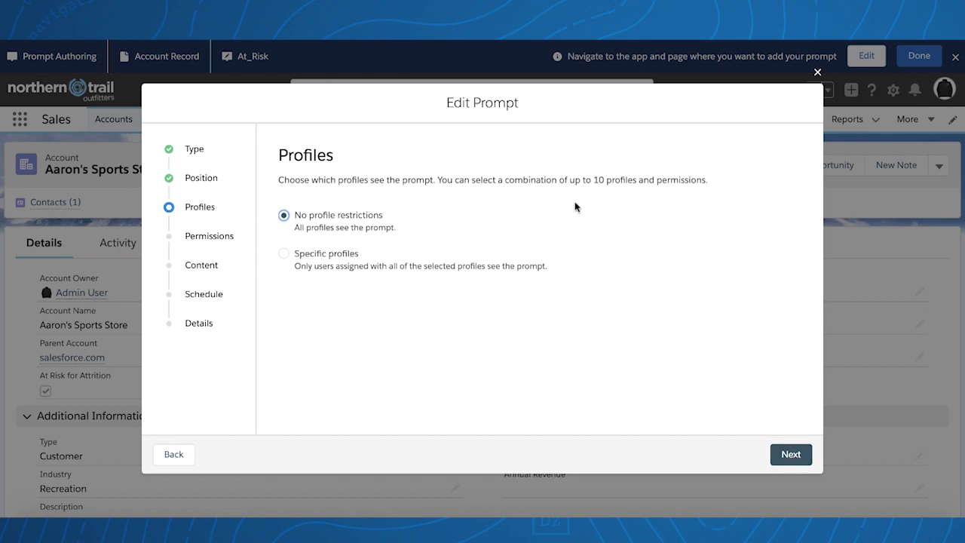
Try restricting the prompt to specific profiles, look through the available profiles, and restore No profile restrictions
left_click(284, 255)
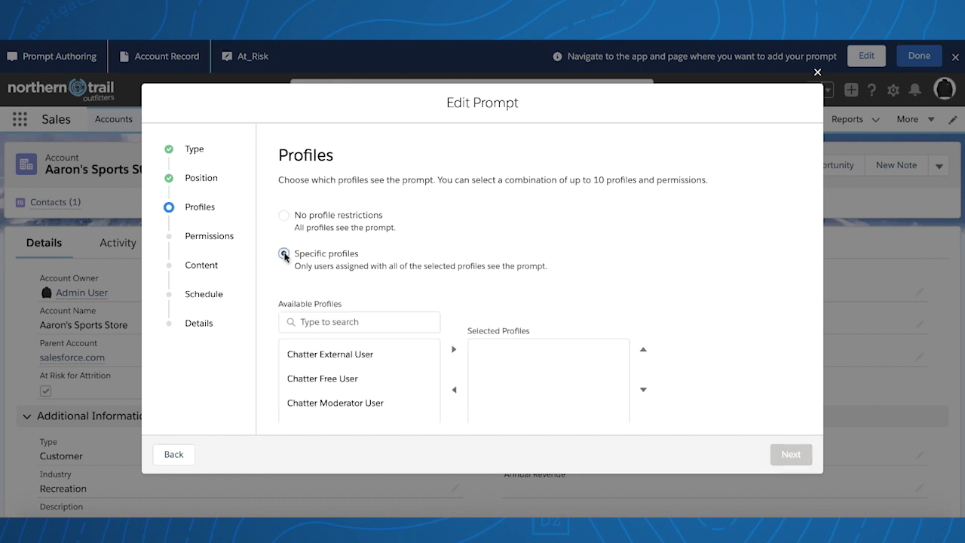
scroll(454, 302, "down", 2)
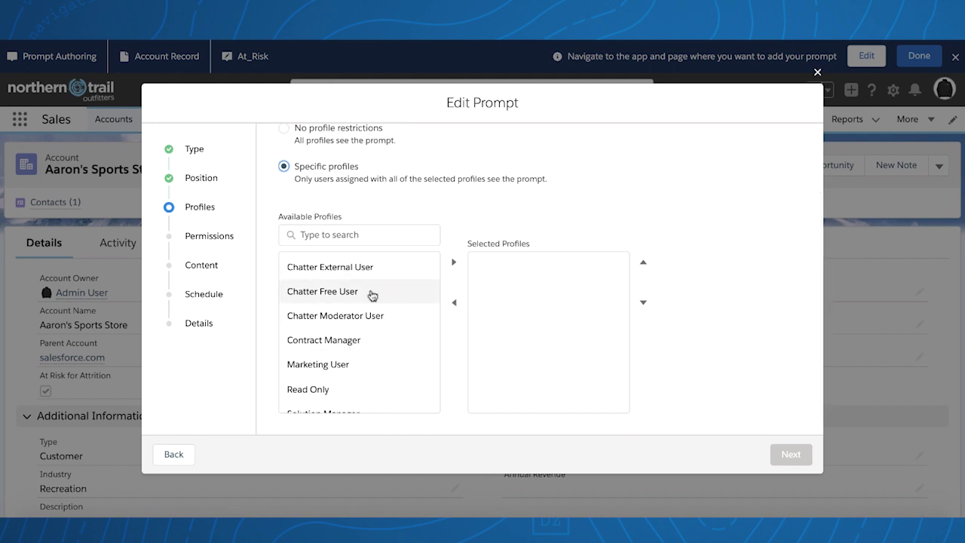
scroll(380, 272, "up", 2)
left_click(294, 216)
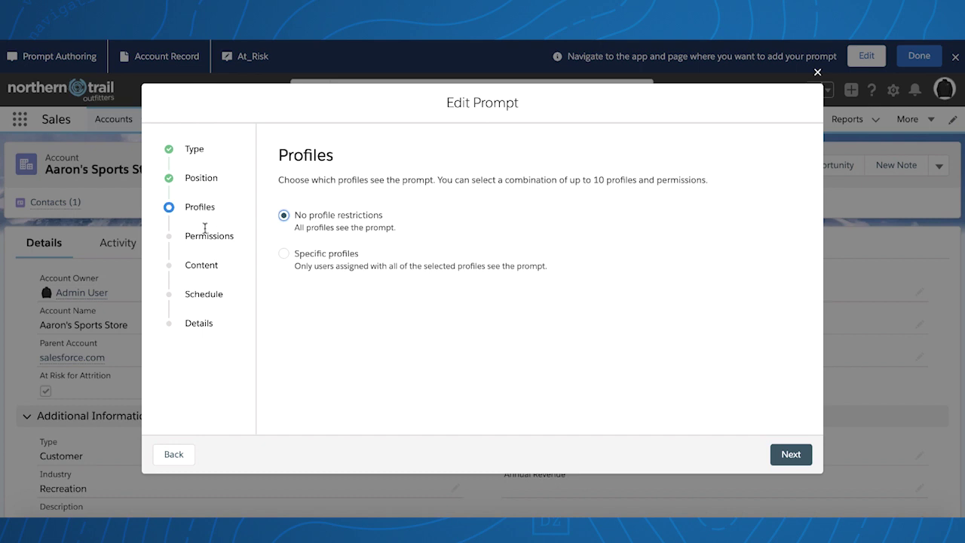
Keep the prompt's profile and Everyone permission choices, and review its title, body and button content before advancing to the schedule
left_click(790, 455)
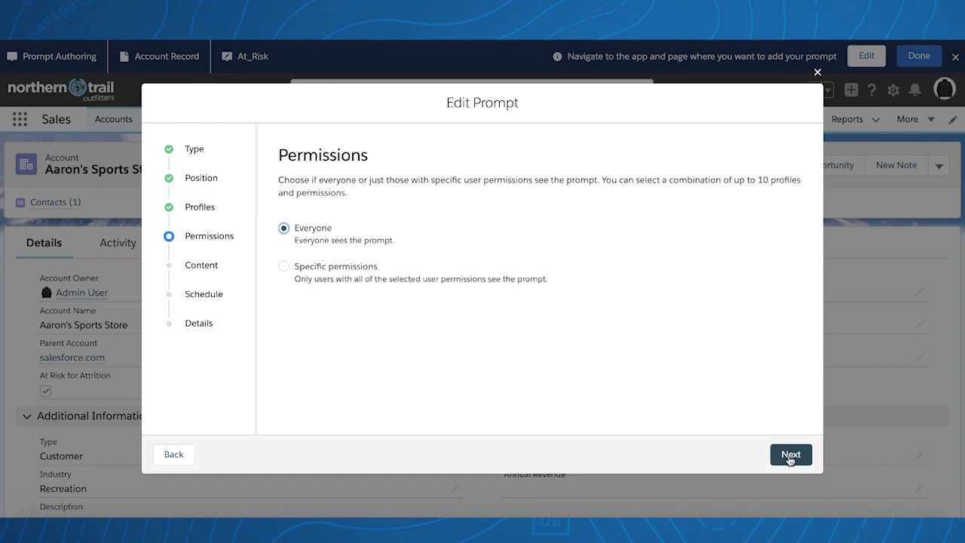
left_click(789, 455)
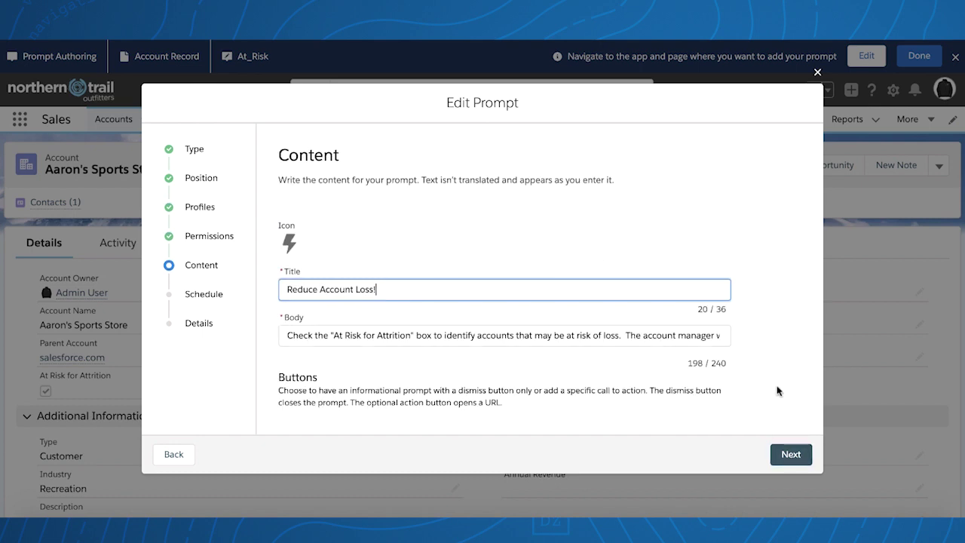
scroll(778, 375, "down", 3)
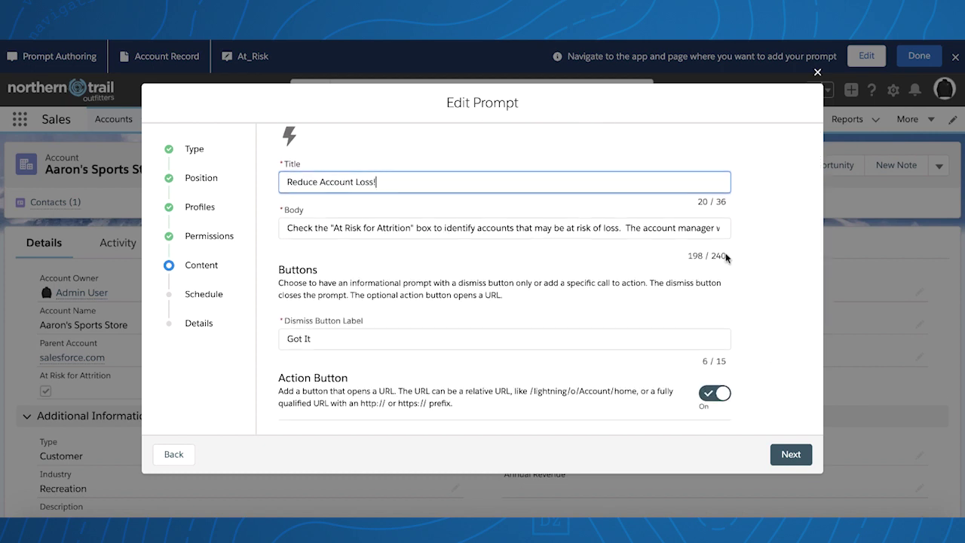
left_click_drag(724, 256, 711, 255)
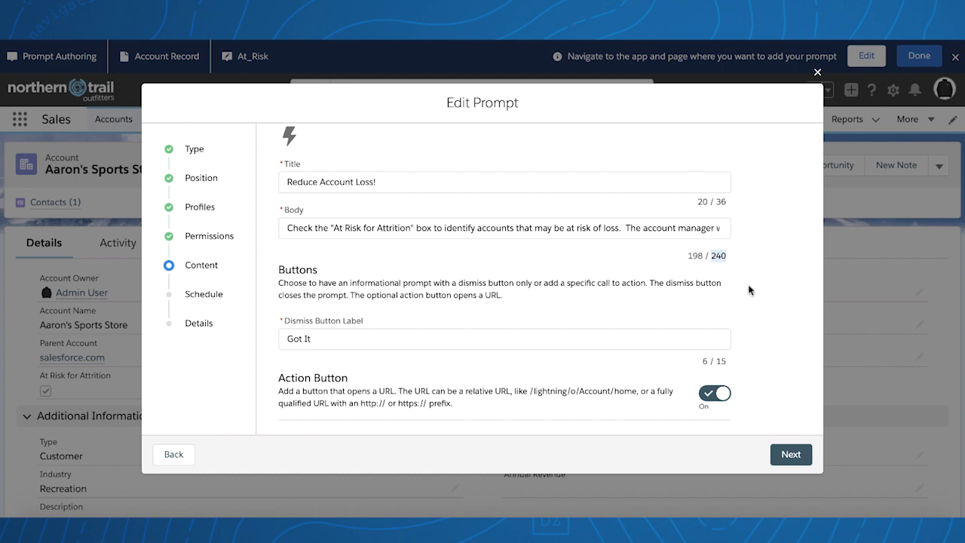
scroll(748, 290, "down", 3)
left_click(791, 453)
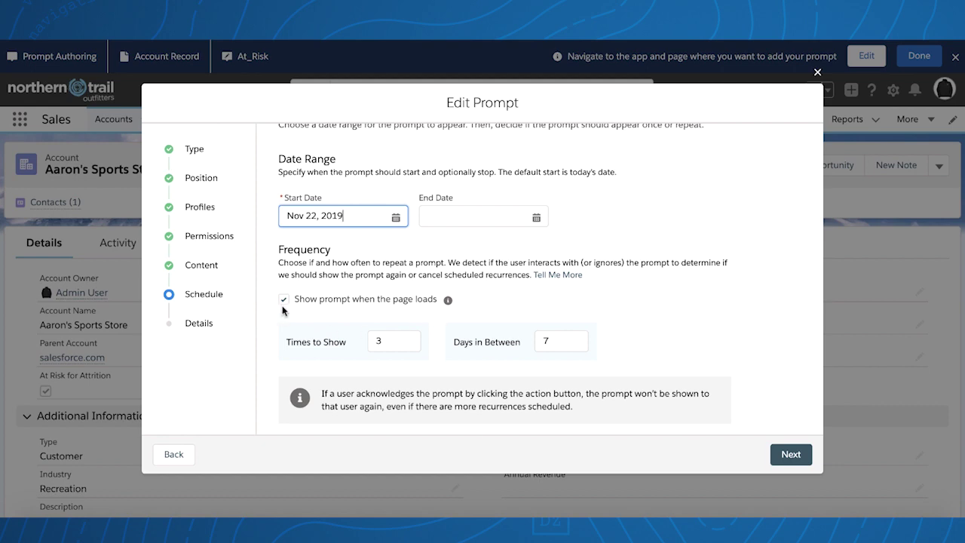
Keep the At_Risk prompt's schedule and details, save it for preview, and dismiss the previewed prompt
left_click(788, 454)
left_click(770, 457)
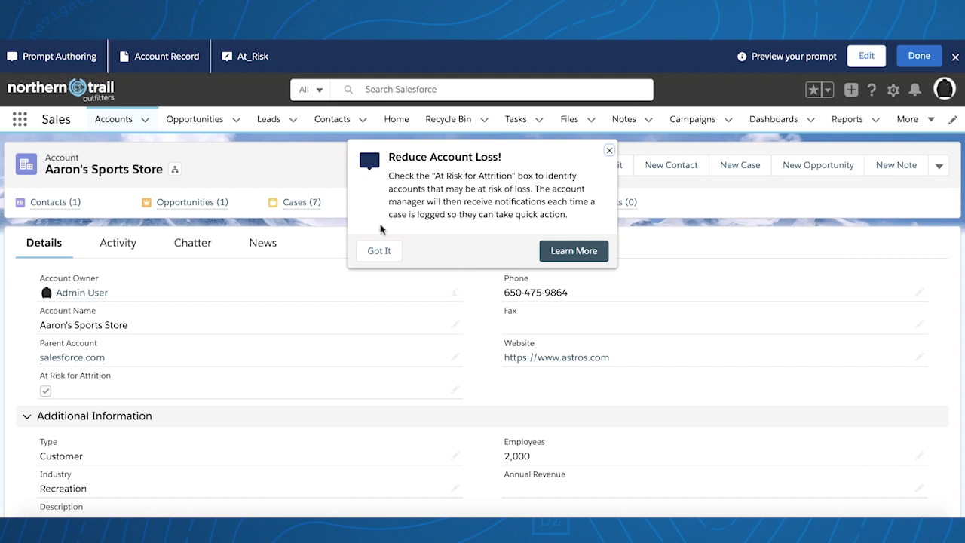
left_click(385, 256)
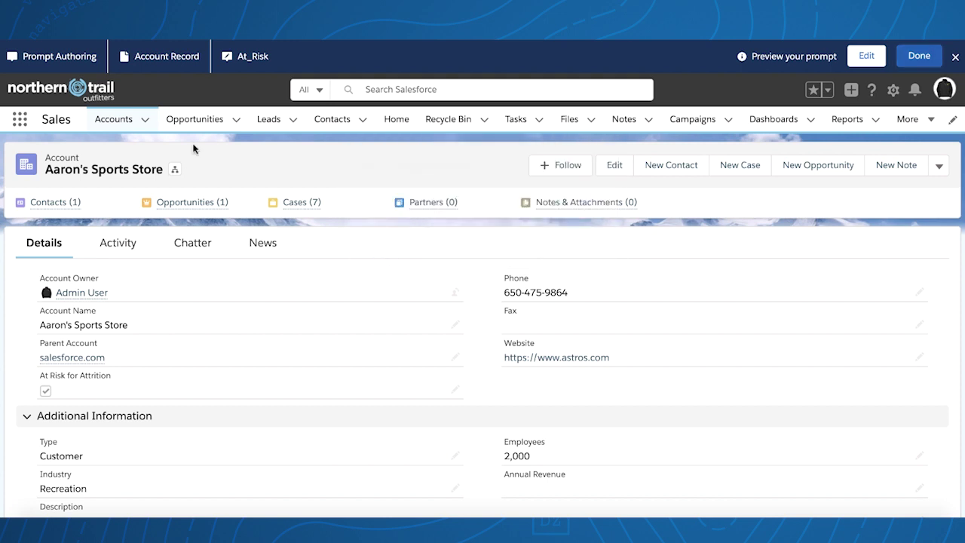
Go to the account list where the Video_Docked prompt is previewed
left_click(113, 119)
left_click(334, 58)
left_click(268, 108)
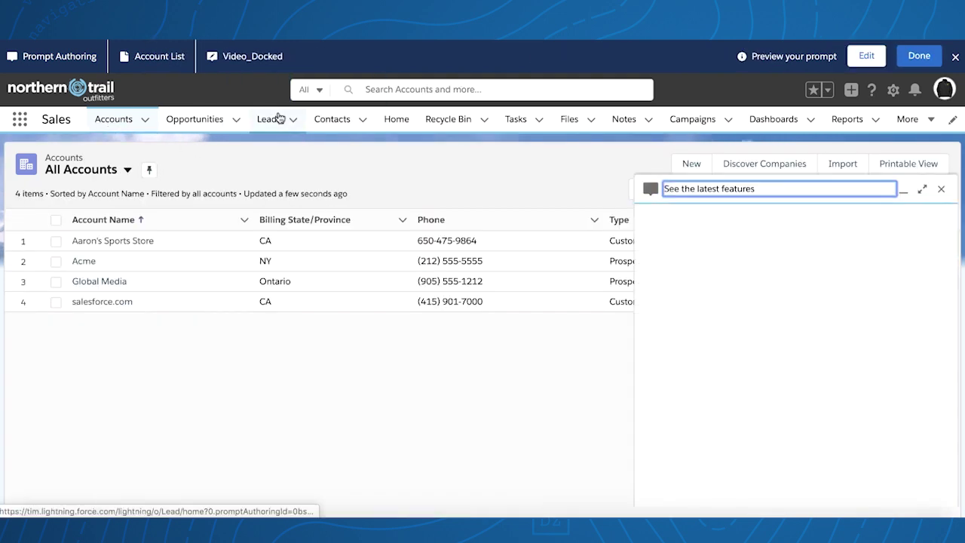
Open the Video_Docked prompt for editing and advance to its content, keeping the docked type, No profile restrictions and existing permissions
left_click(864, 55)
mouse_move(656, 367)
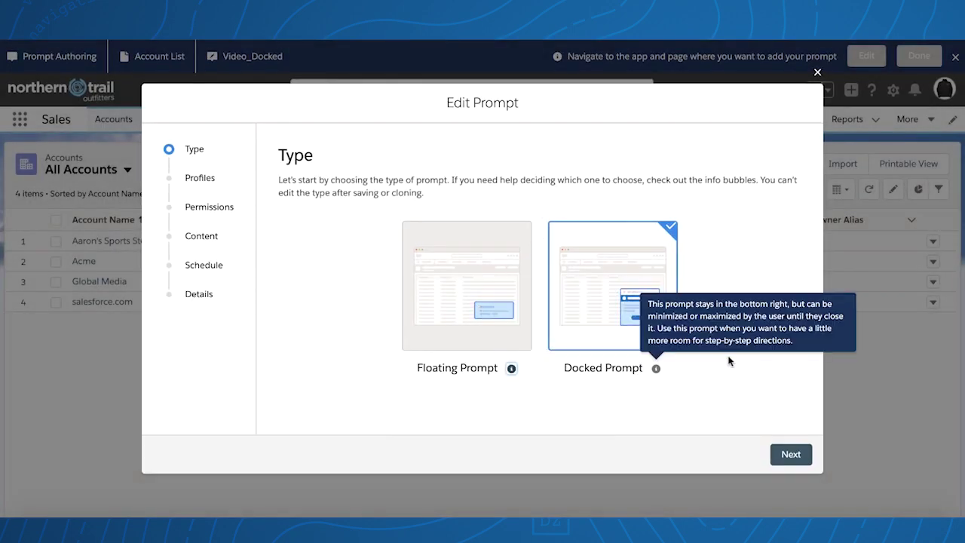
left_click(786, 457)
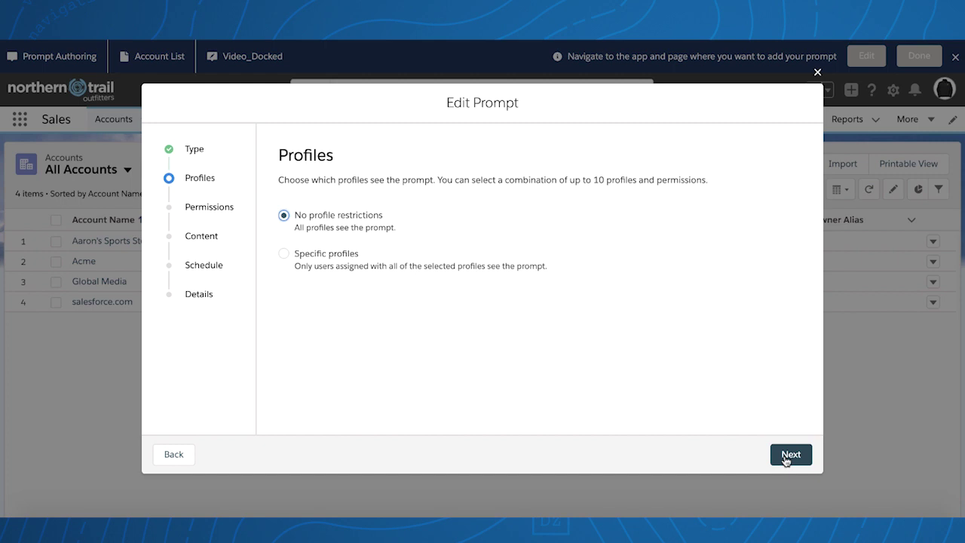
left_click(786, 457)
left_click(786, 458)
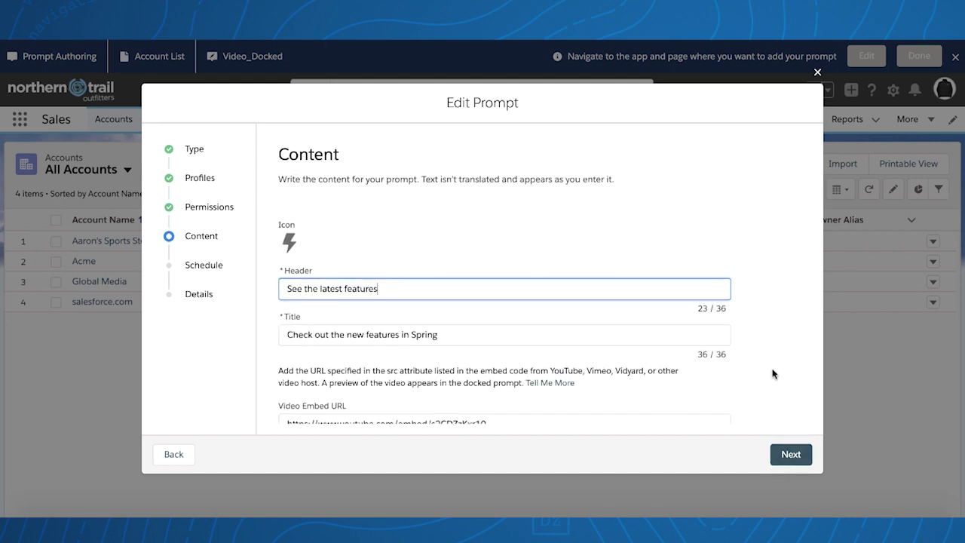
Review the docked prompt's header, title, video embed URL and formatted body text
scroll(772, 374, "down", 3)
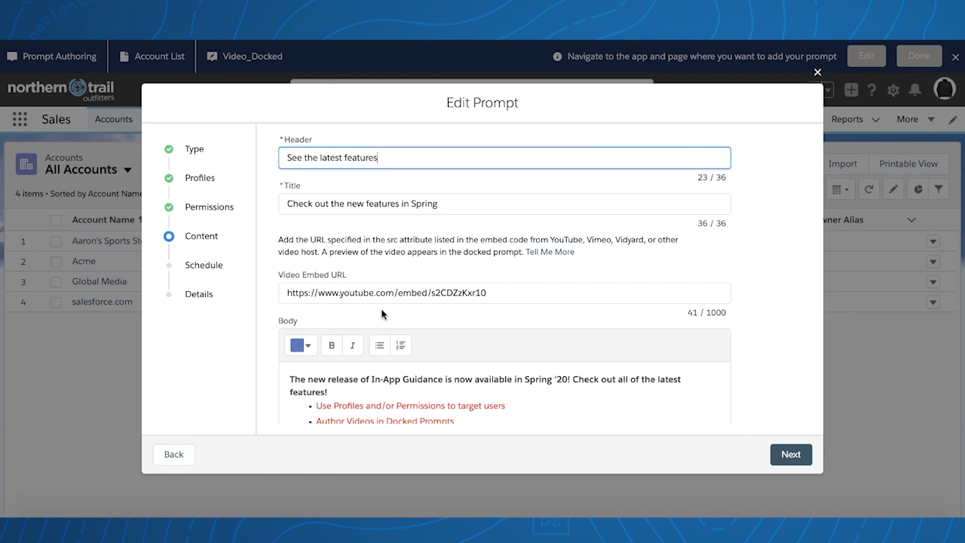
left_click_drag(429, 293, 395, 292)
left_click(443, 321)
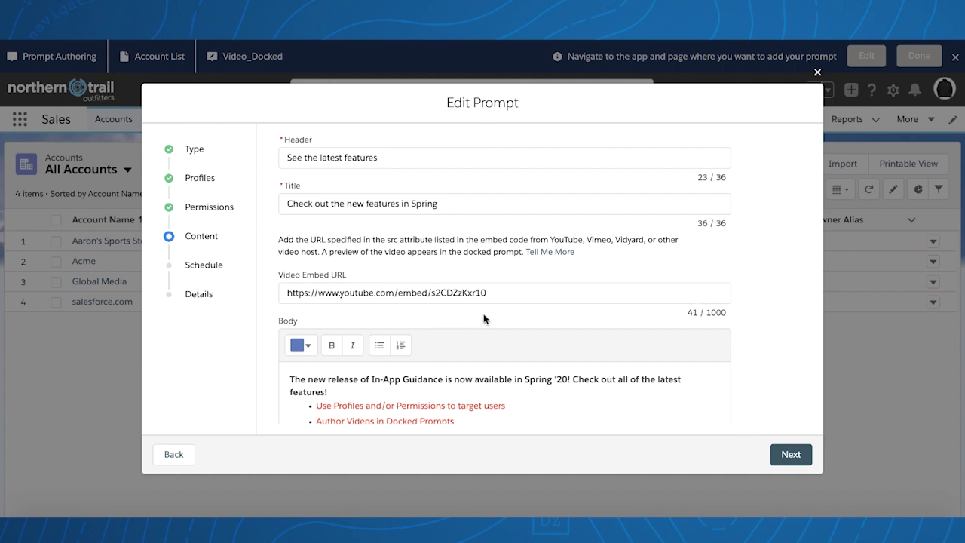
scroll(486, 320, "down", 1)
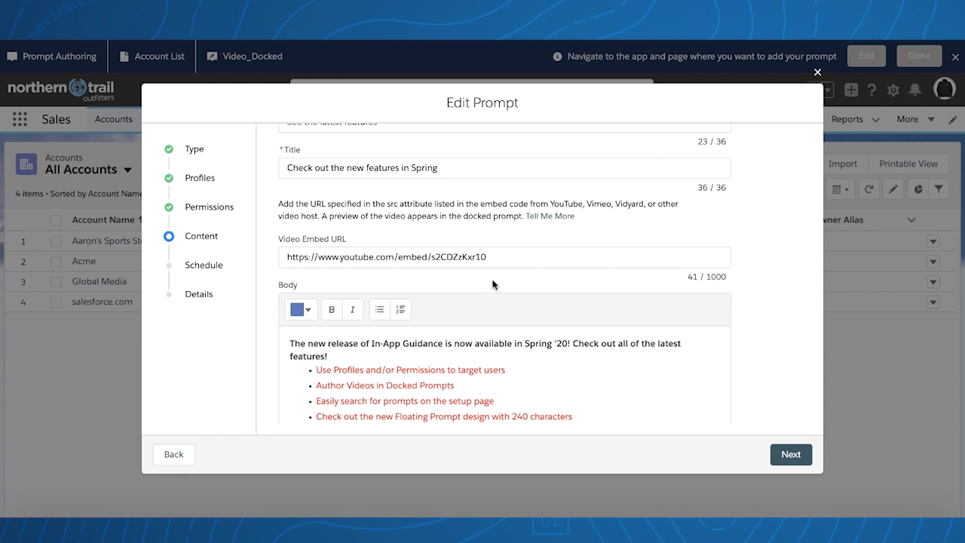
scroll(492, 284, "down", 3)
Keep the Video_Docked prompt's content, schedule and details, and save it for preview
left_click(790, 453)
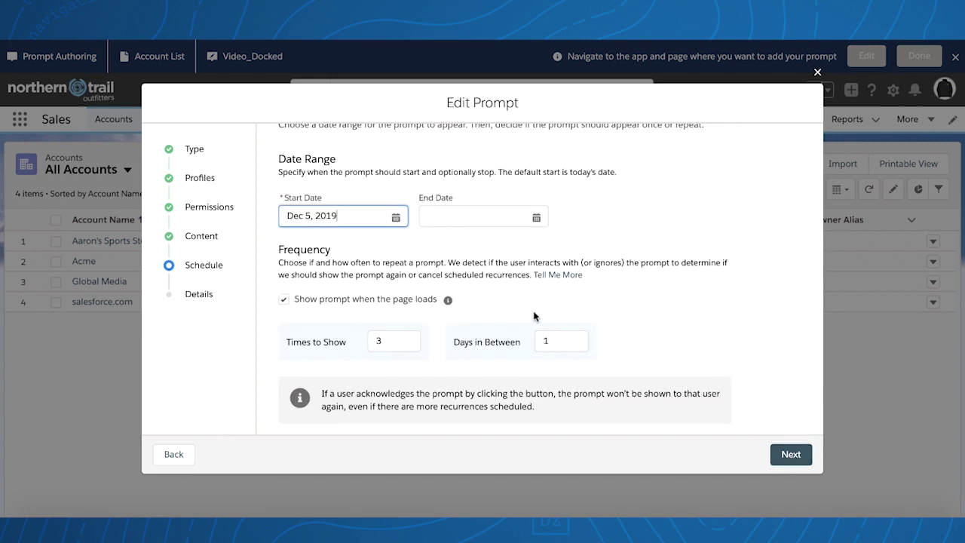
left_click(792, 455)
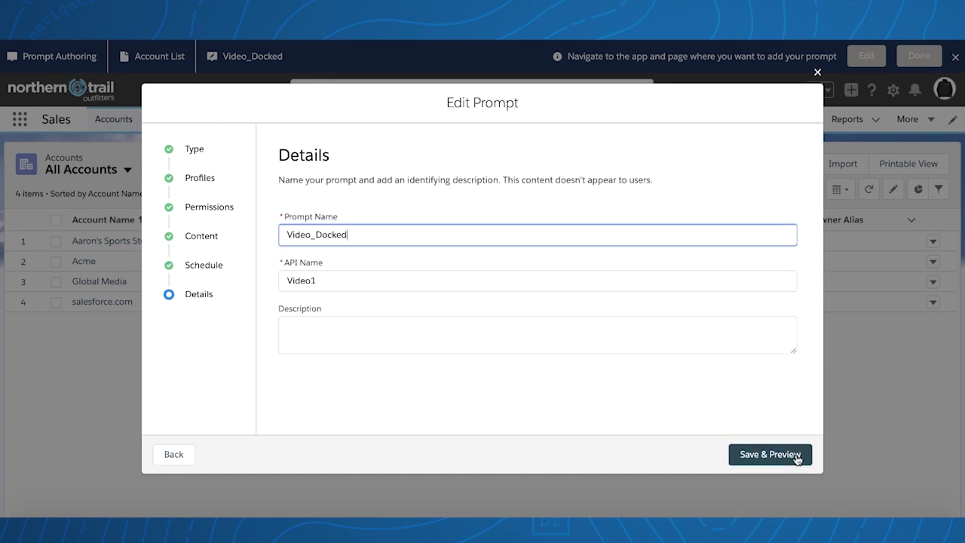
left_click(795, 455)
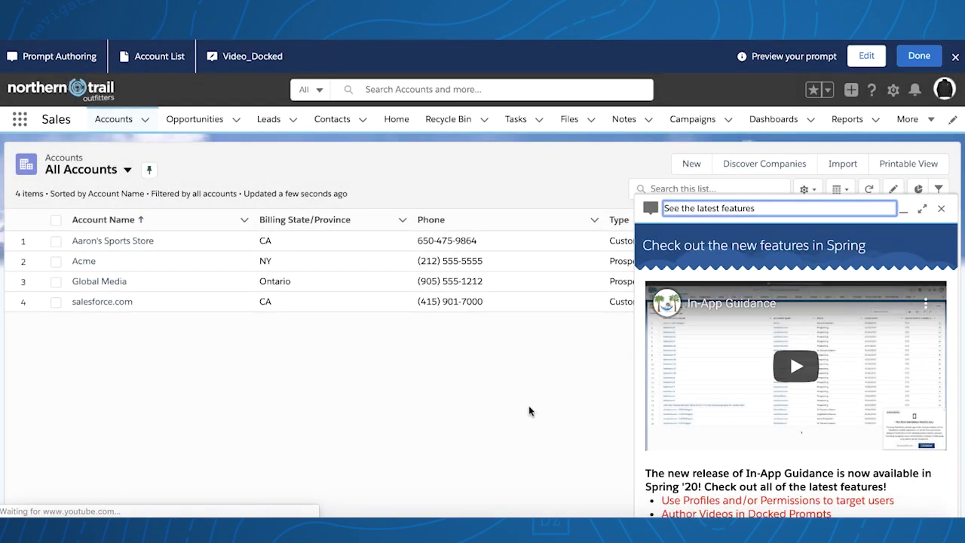
Play and pause the embedded video in the docked prompt, repeat this in the maximized prompt, and close the prompt
left_click(789, 368)
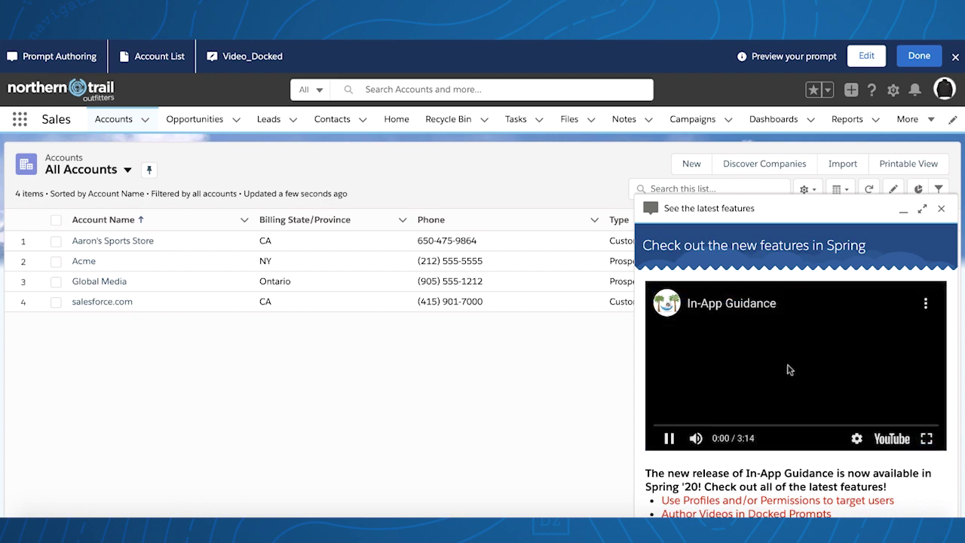
left_click(668, 440)
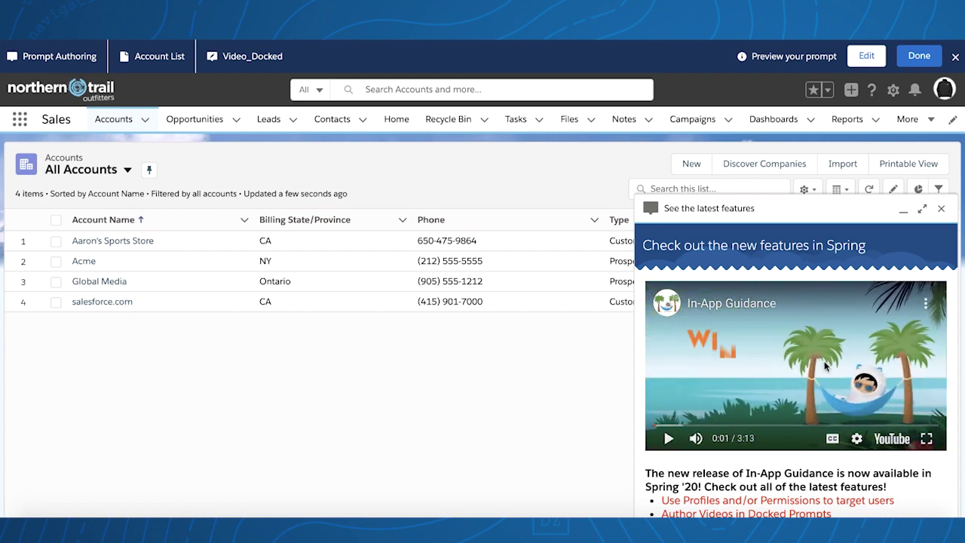
left_click(921, 208)
left_click(301, 422)
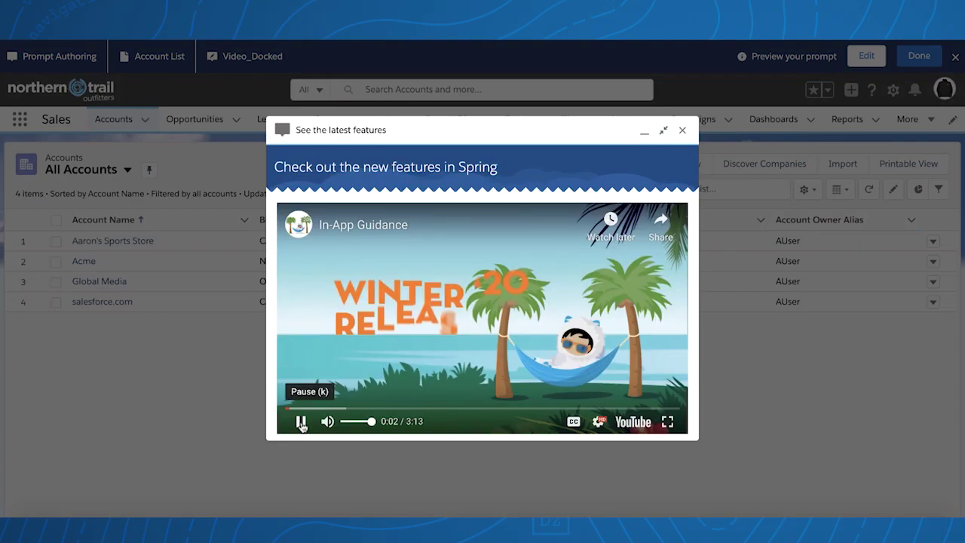
left_click(300, 421)
left_click(682, 130)
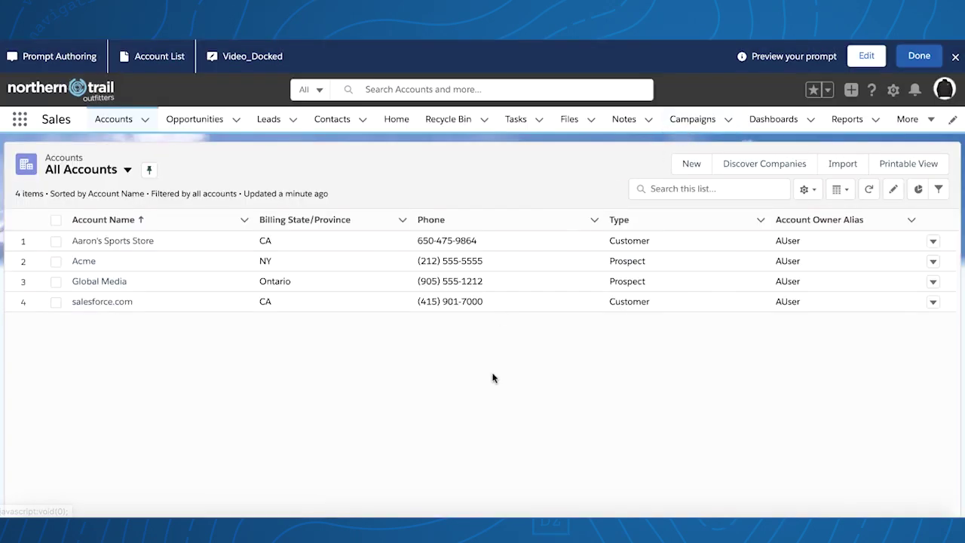